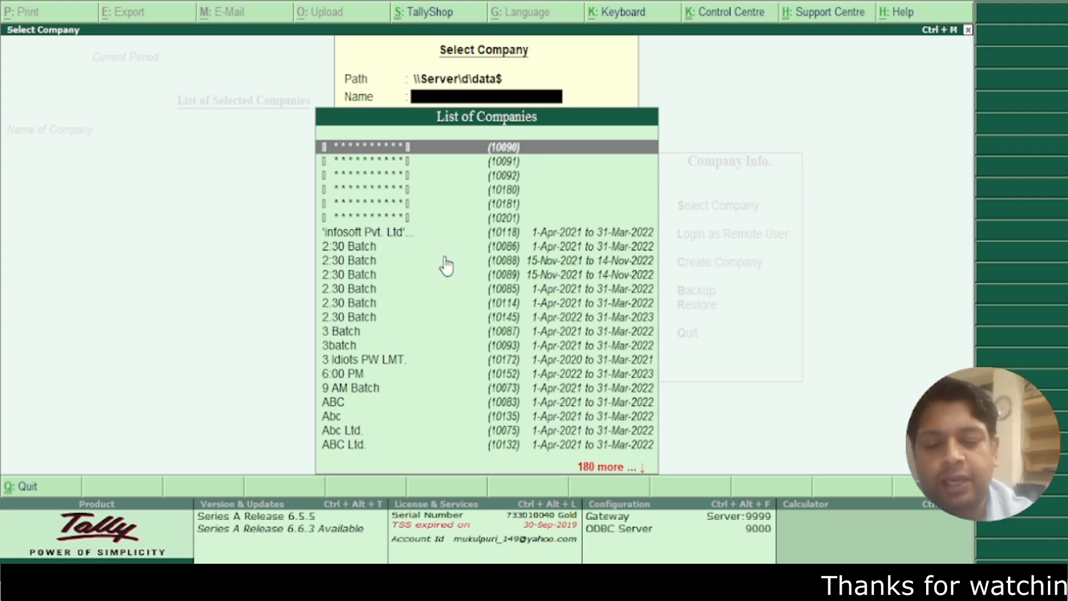
Step: Load the company Om Sai Solutions and open its company details for alteration
type("Om")
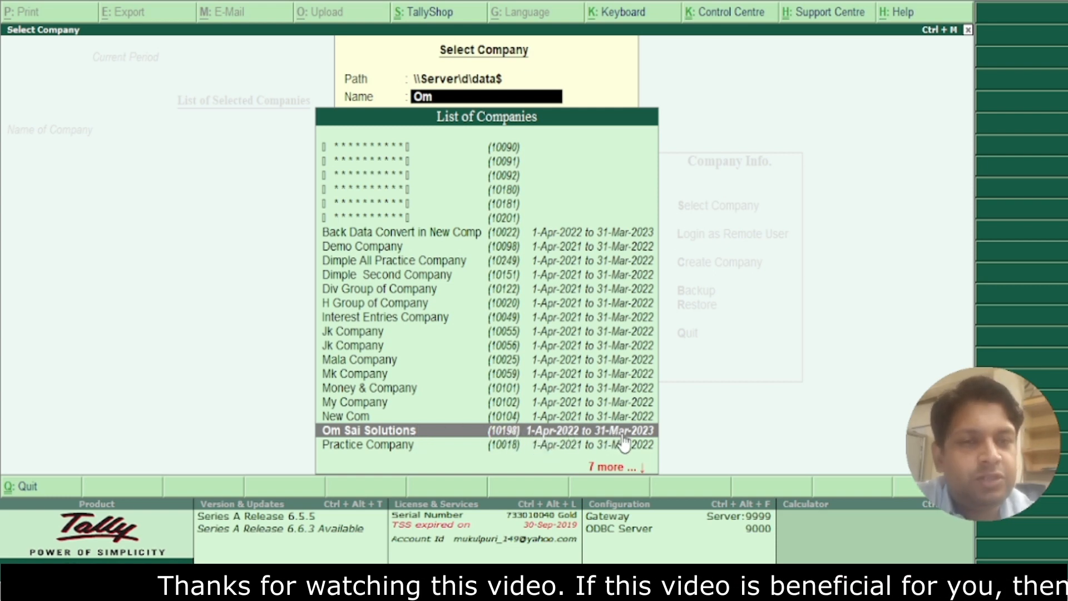
key("Return")
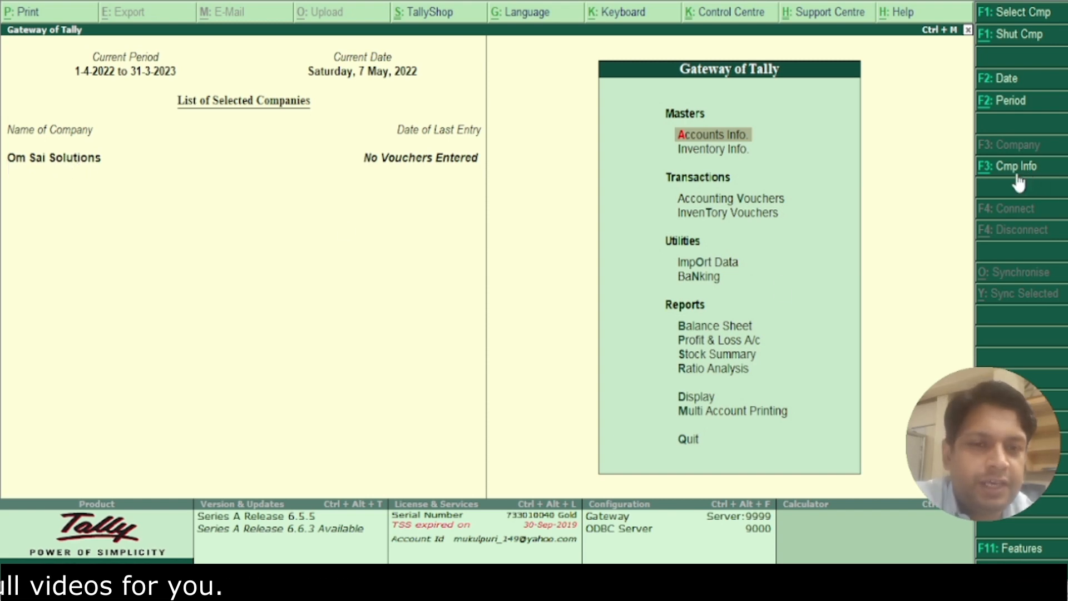
left_click(986, 174)
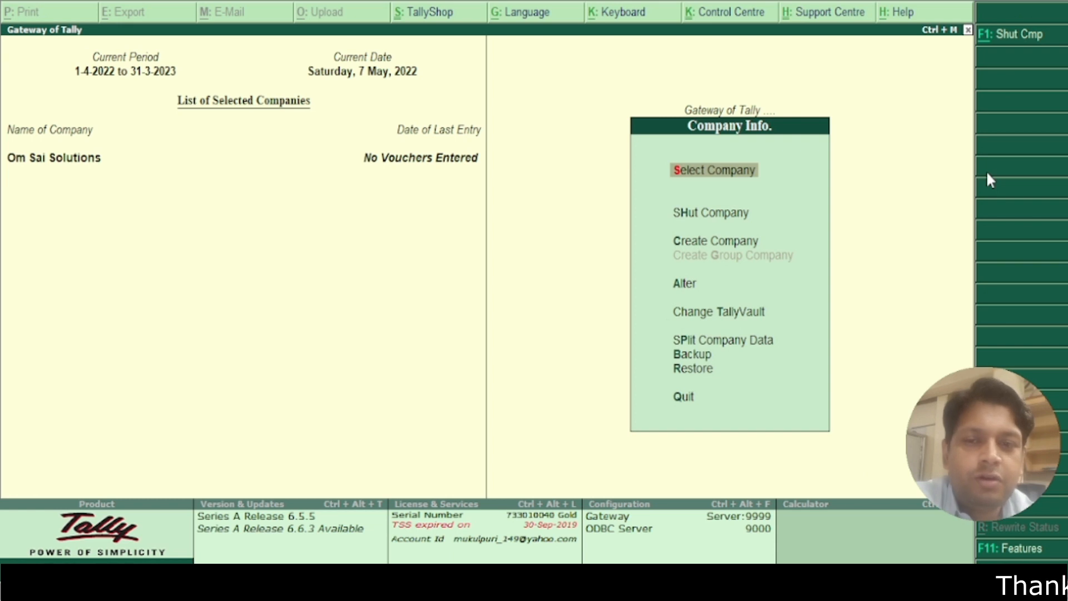
key("Down")
key("Down")
key("Down")
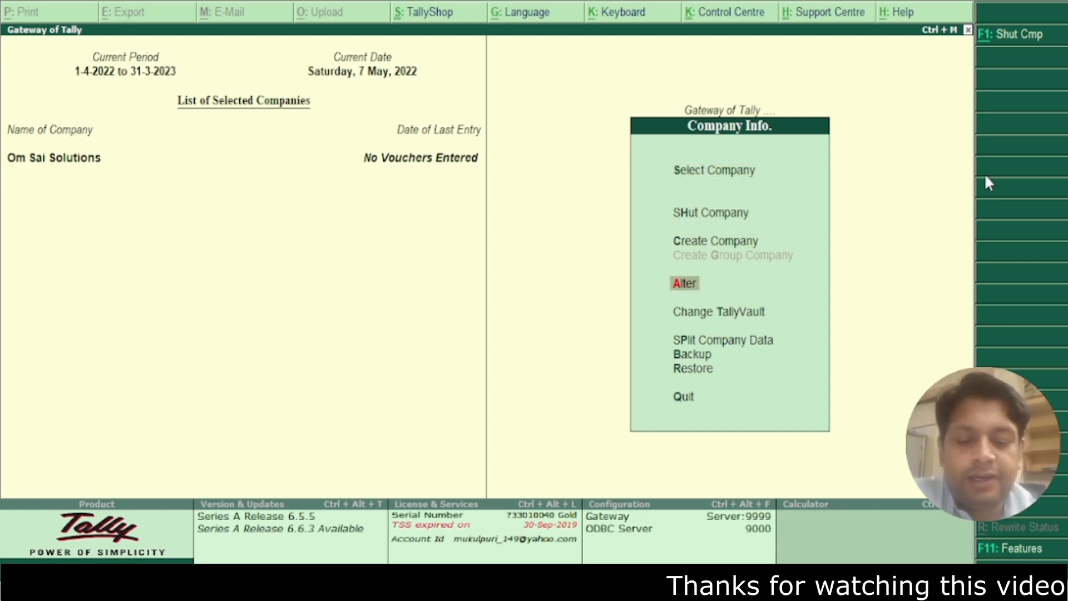
key("Return")
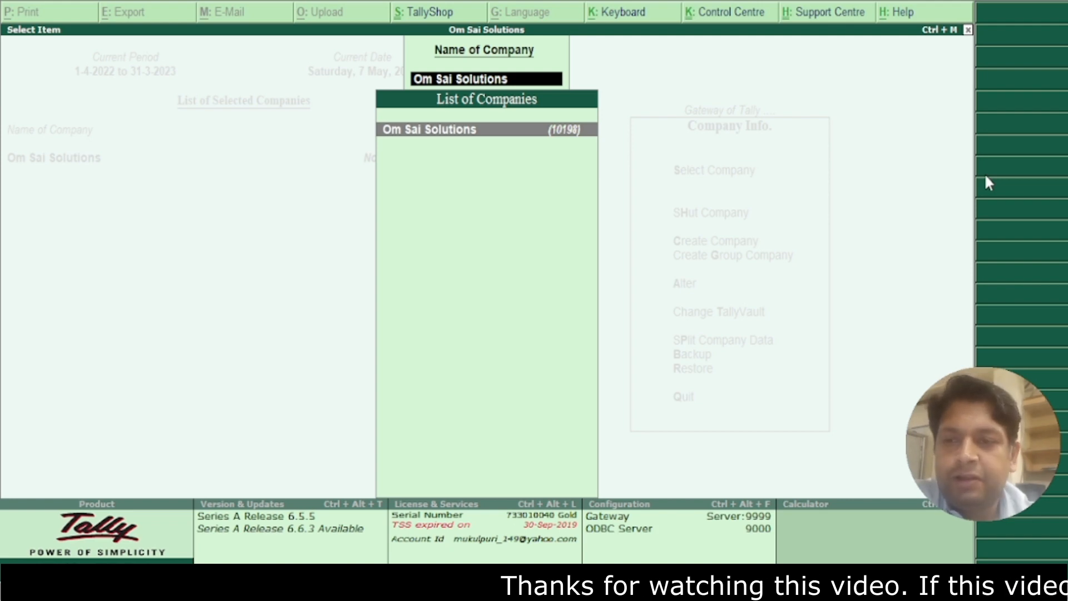
key("Return")
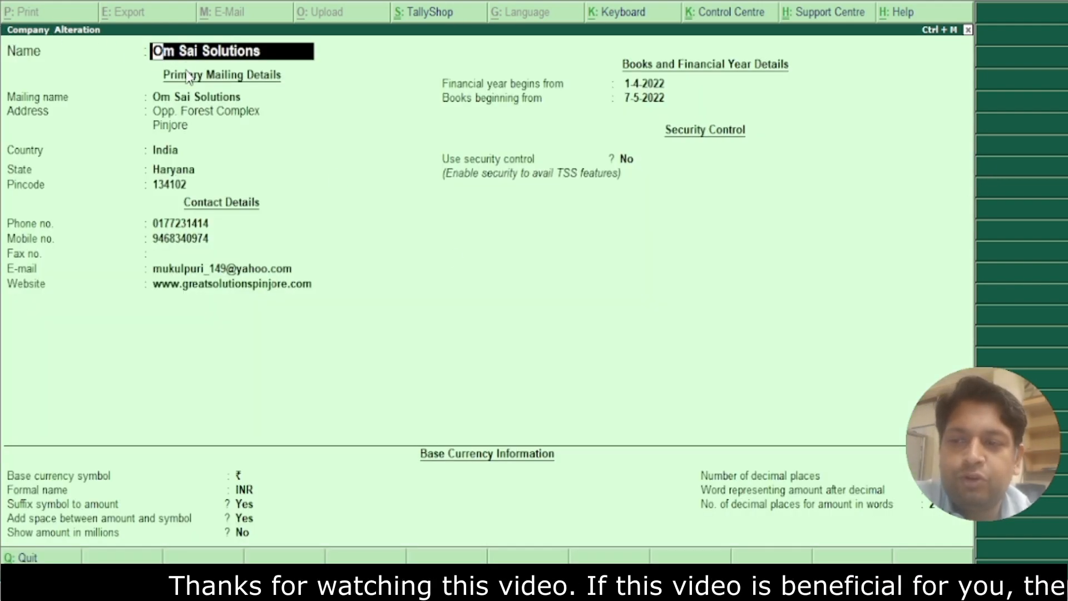
Step: Change the last digit of the company's mobile number in the contact details
key("Return")
key("Return")
key("Return")
key("Return")
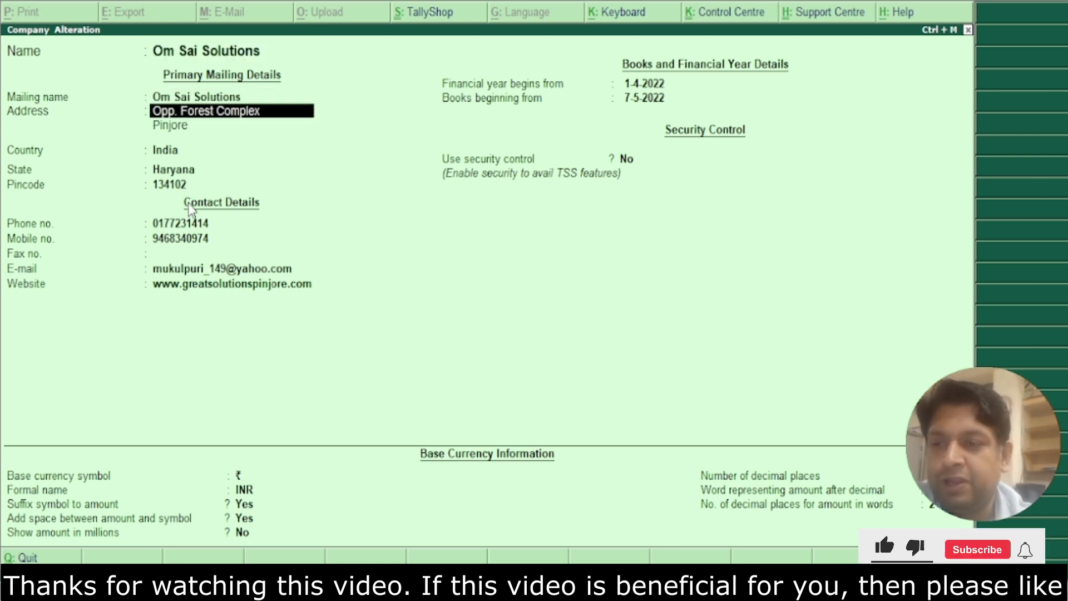
key("Return")
key("Return")
key("Return")
key("Return")
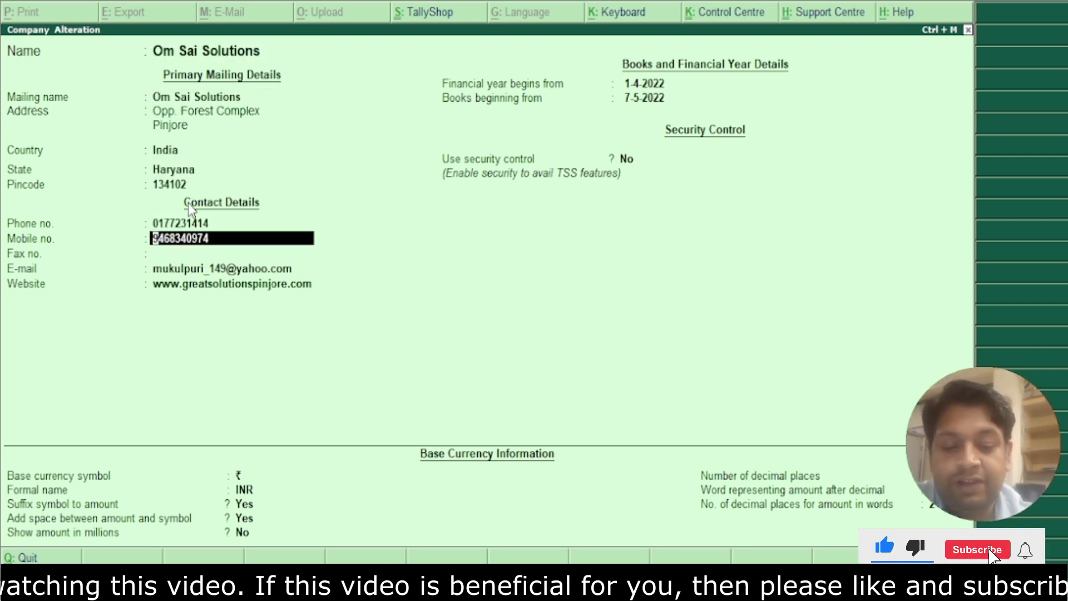
key("BackSpace")
type("5")
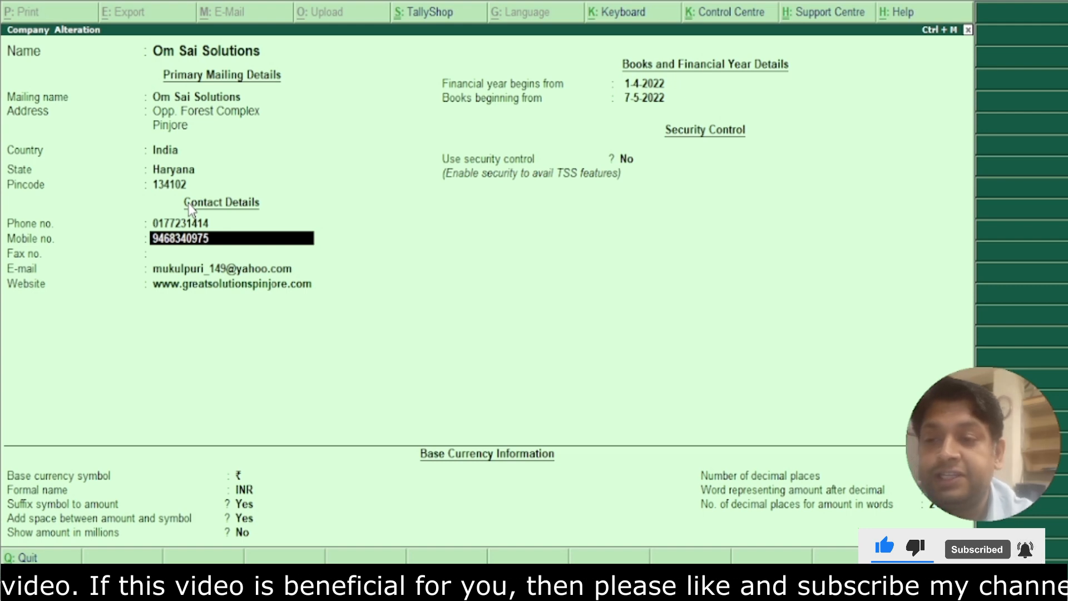
Step: Keep the remaining company details as they are, accept the alteration and close the company selection
key("Return")
key("Return")
key("Return")
key("Return")
key("Return")
key("Return")
key("Return")
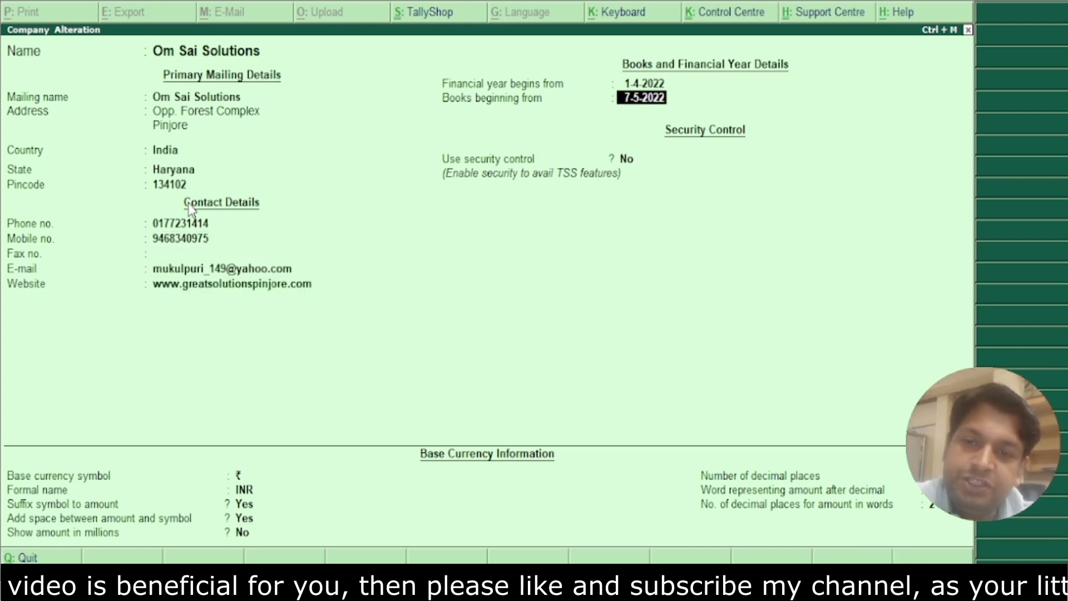
key("Return")
key("Return")
key("Return")
key("Return")
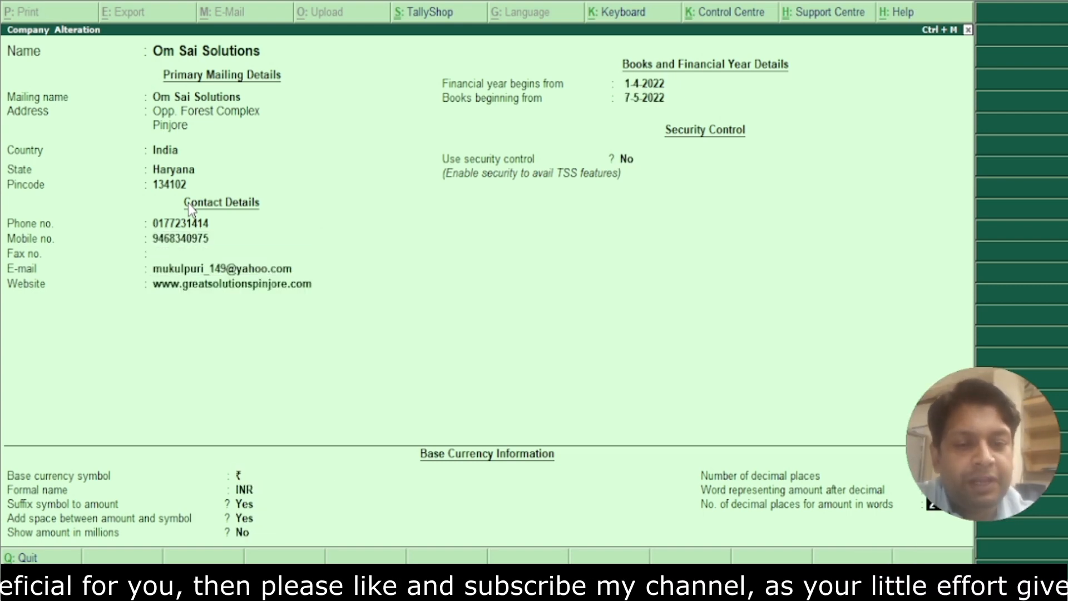
left_click(188, 202)
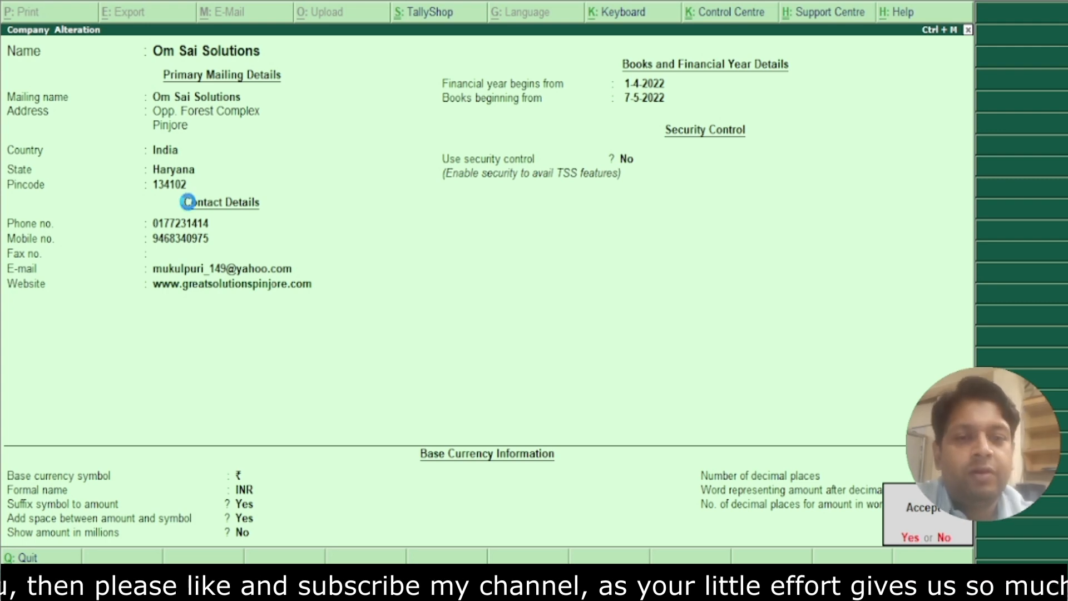
key("Return")
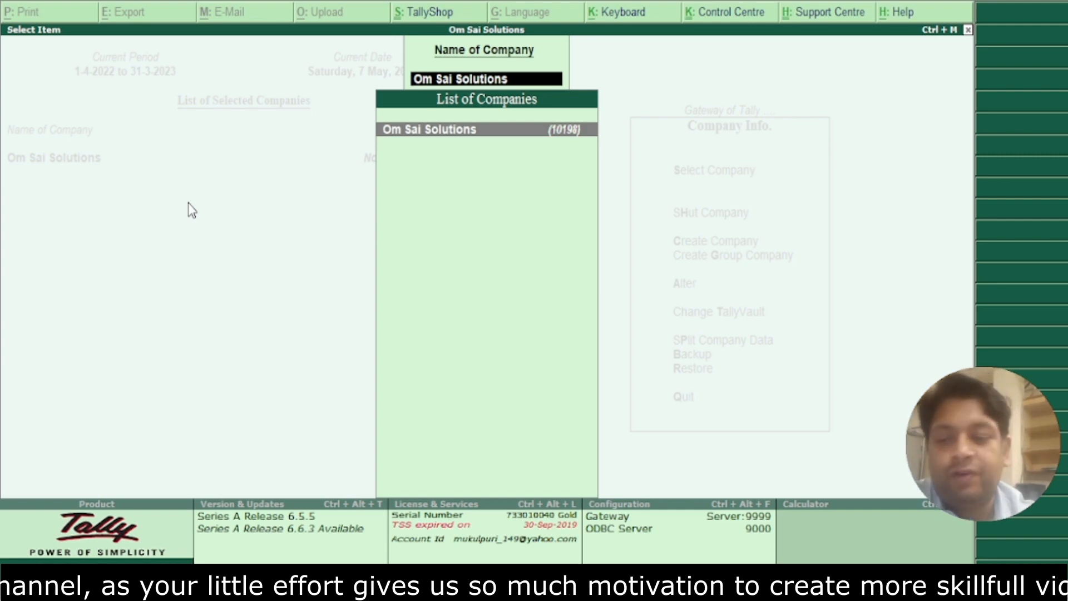
key("Escape")
key("Escape")
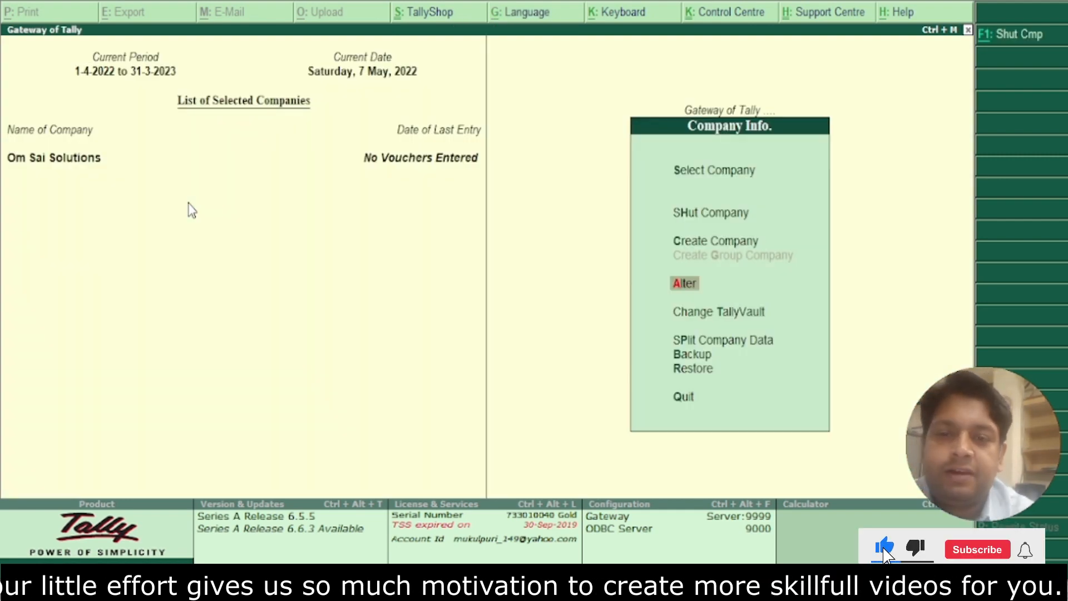
Step: Reopen the Om Sai Solutions company details to check the contact details, and return to the Gateway of Tally
key("Return")
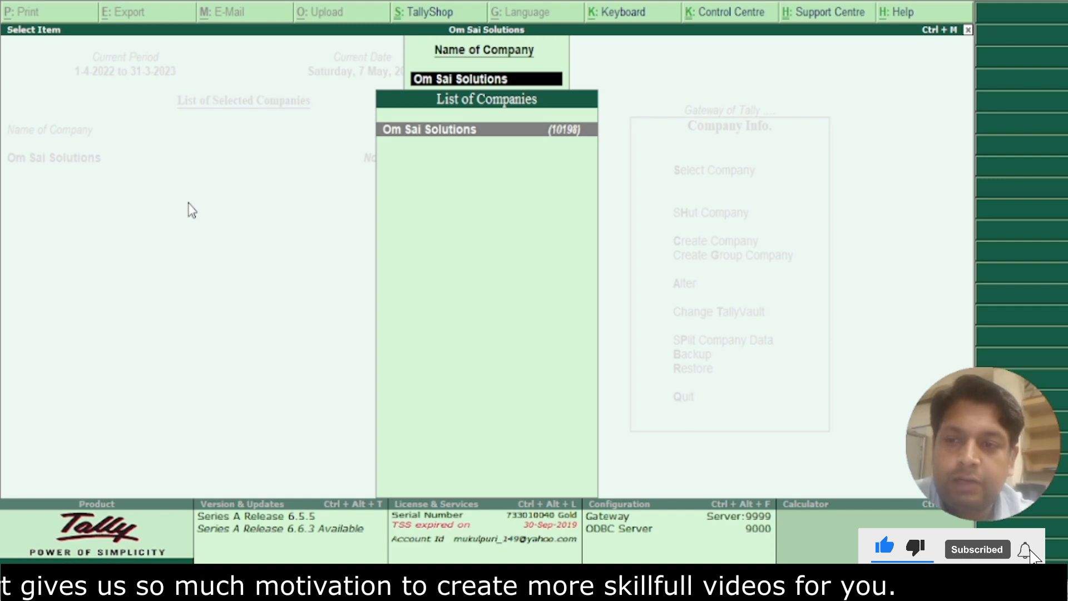
key("Return")
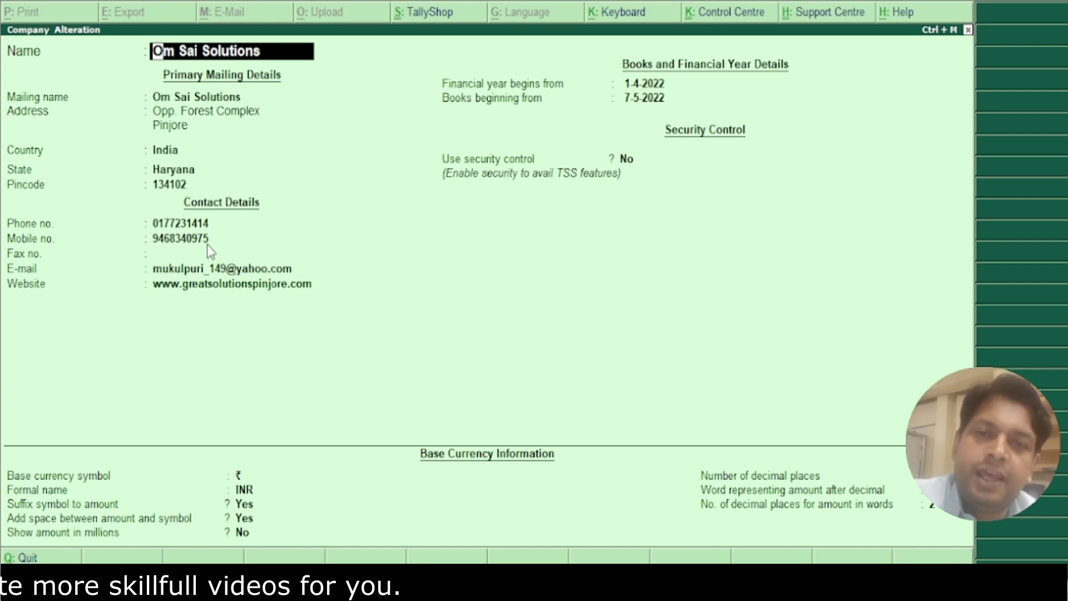
key("Escape")
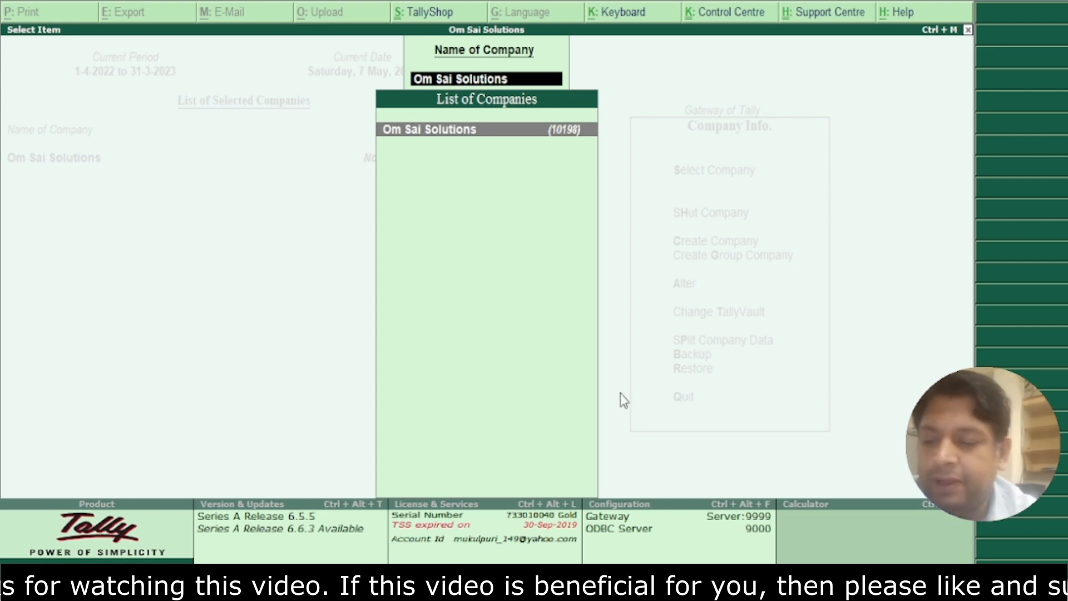
key("Return")
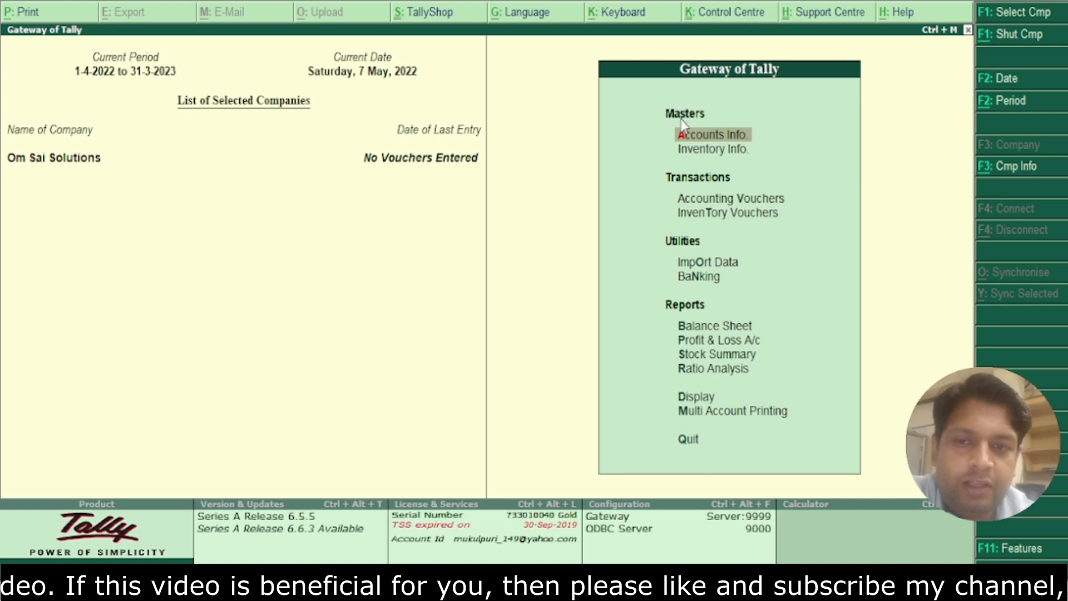
Step: Open the ledger options in the company's accounts masters
key("Down")
key("Up")
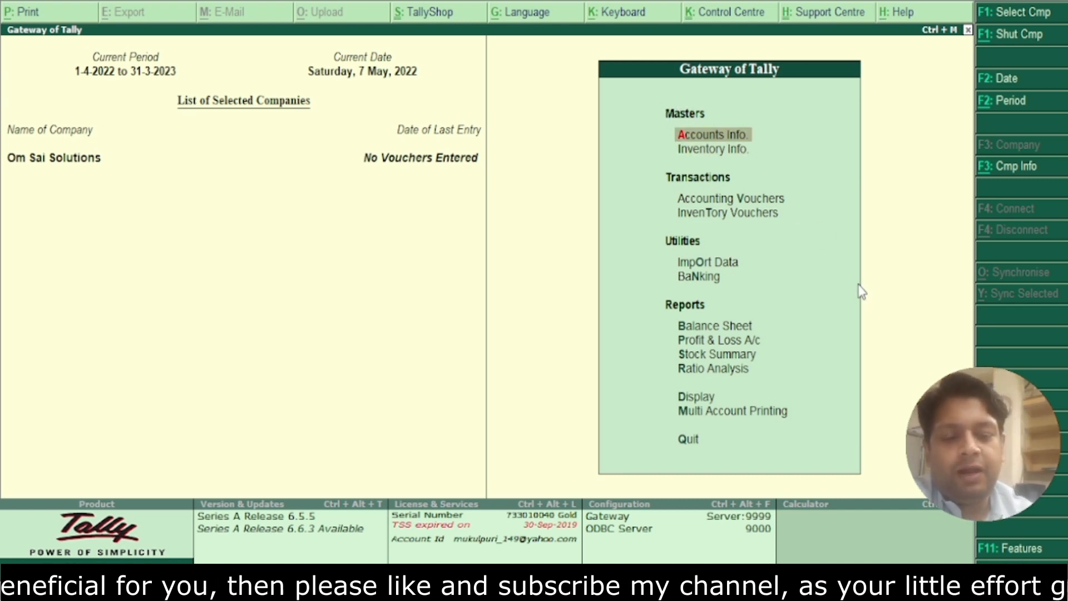
key("Return")
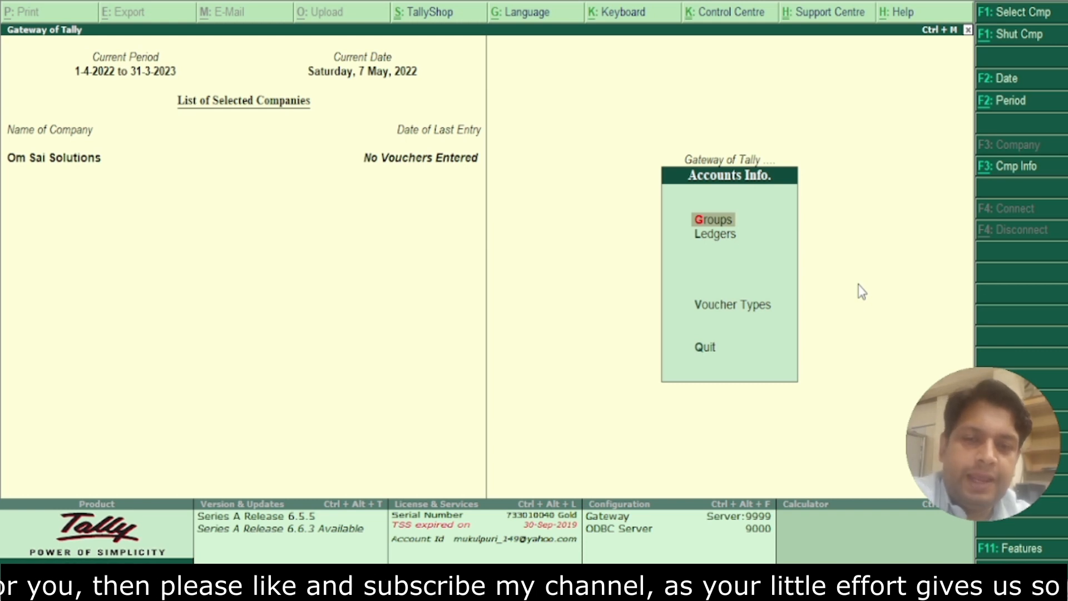
key("Up")
key("Down")
key("Down")
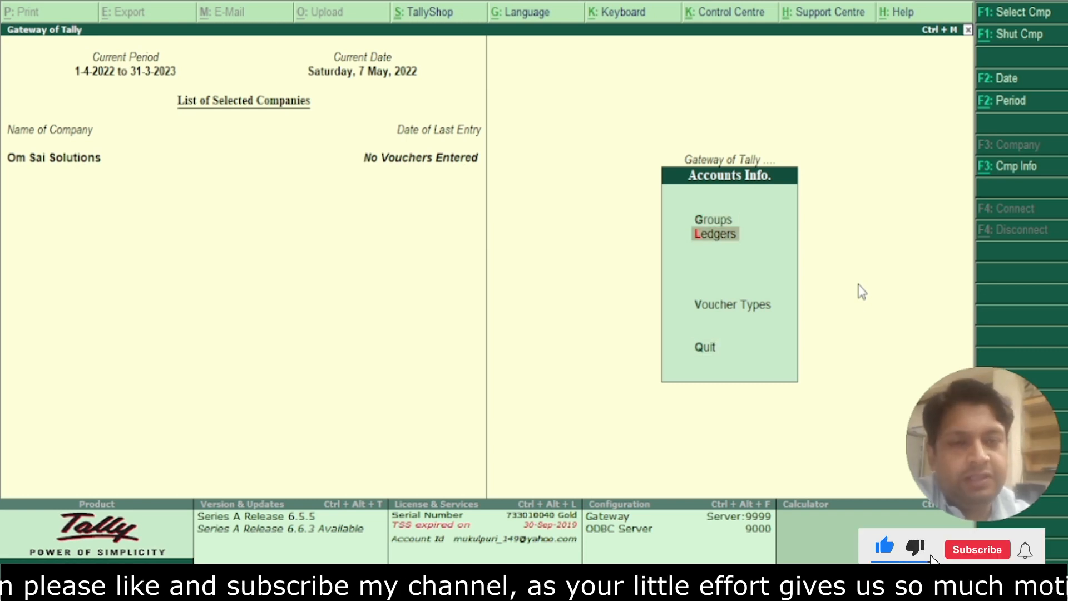
key("Return")
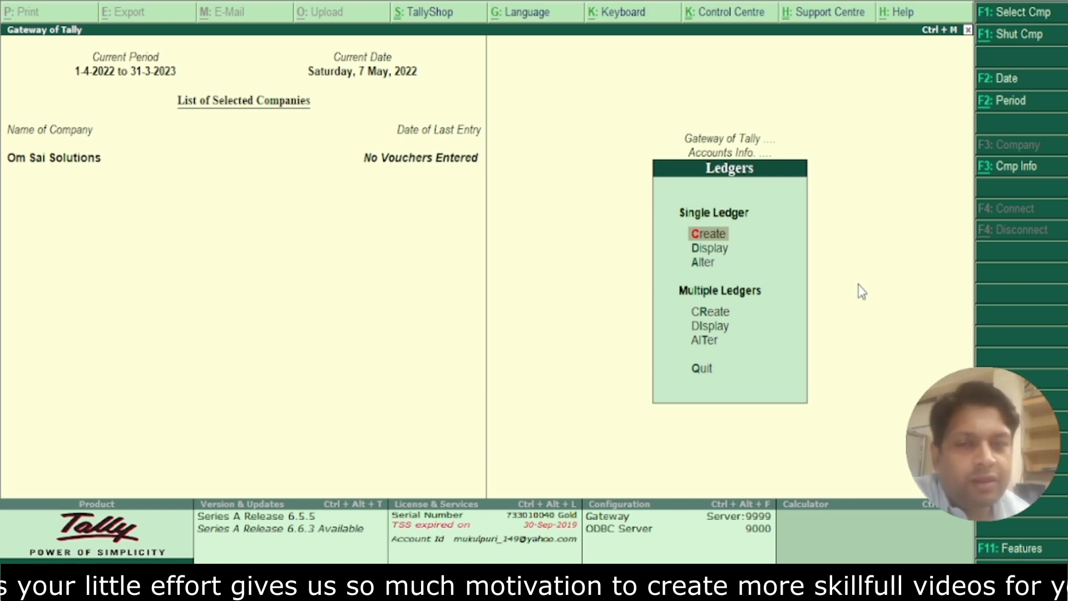
Step: Display the list of existing single ledgers and return to the accounts masters
key("Down")
key("Up")
key("Down")
key("Down")
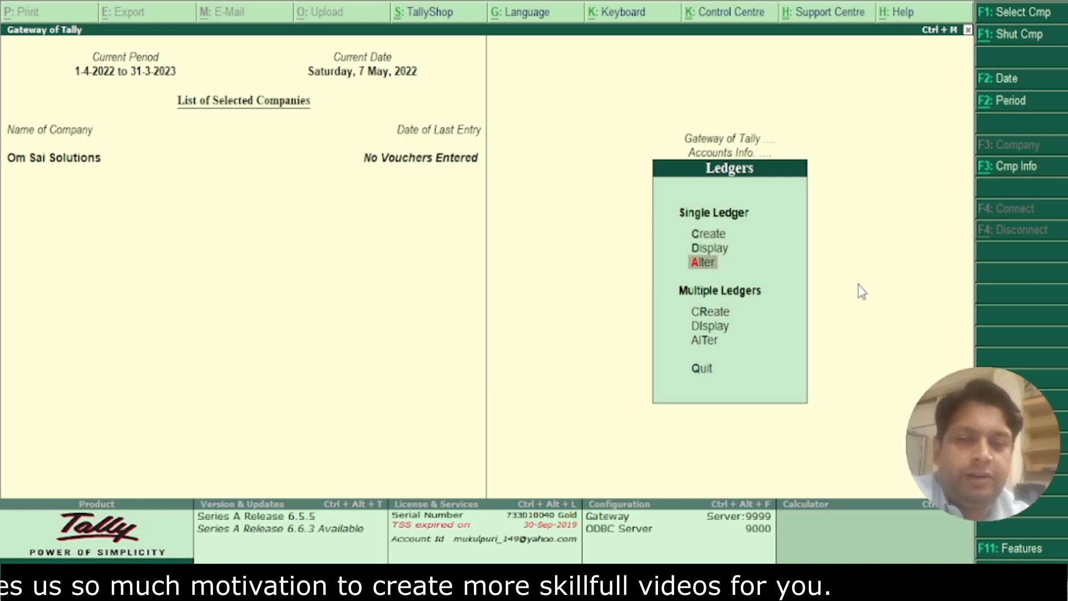
key("Up")
key("Up")
key("Down")
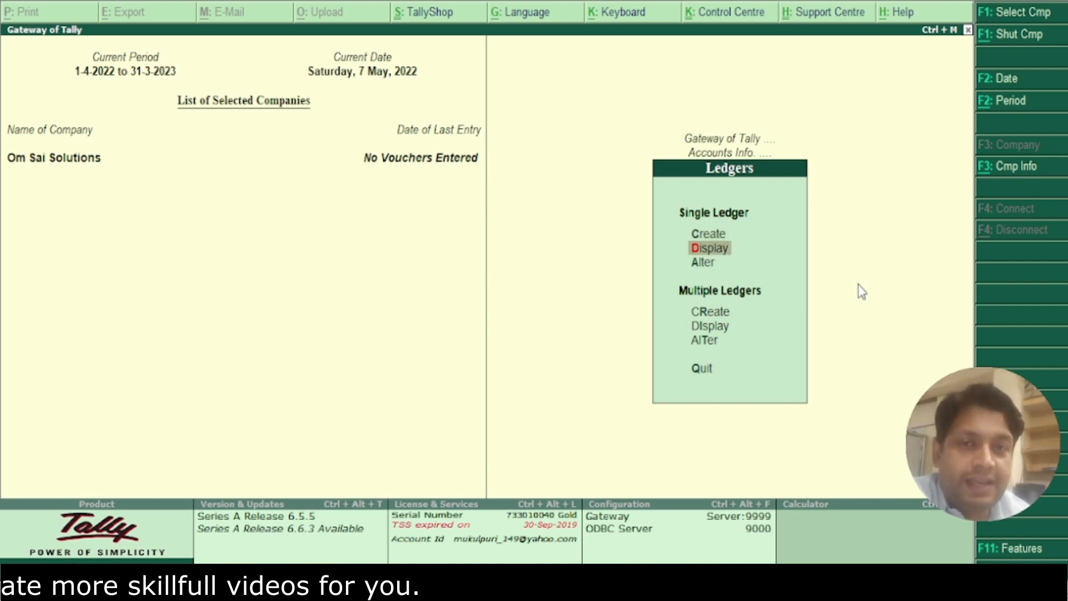
key("Down")
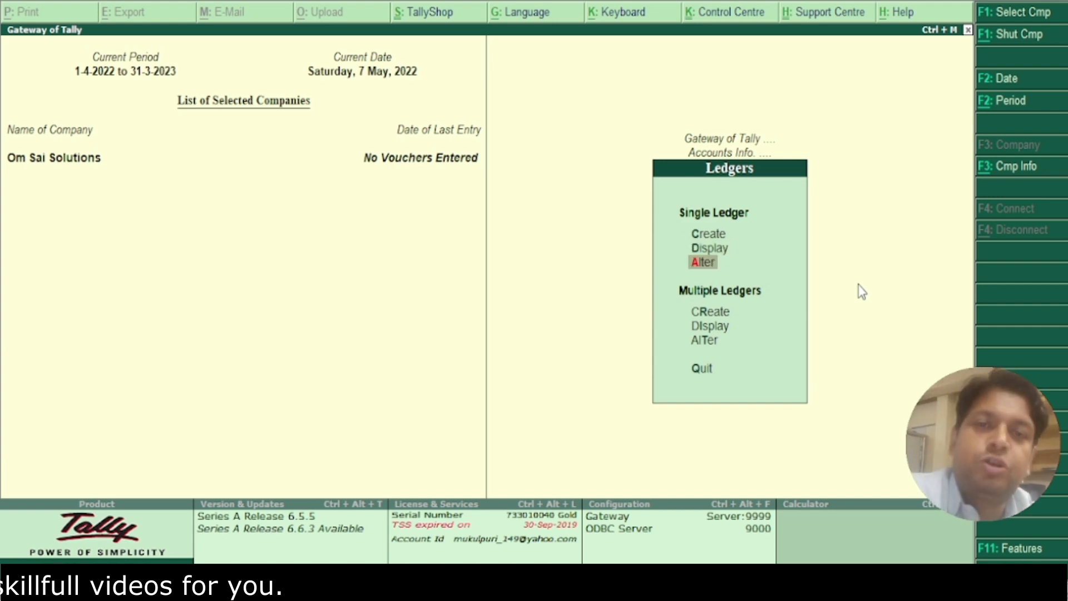
key("Up")
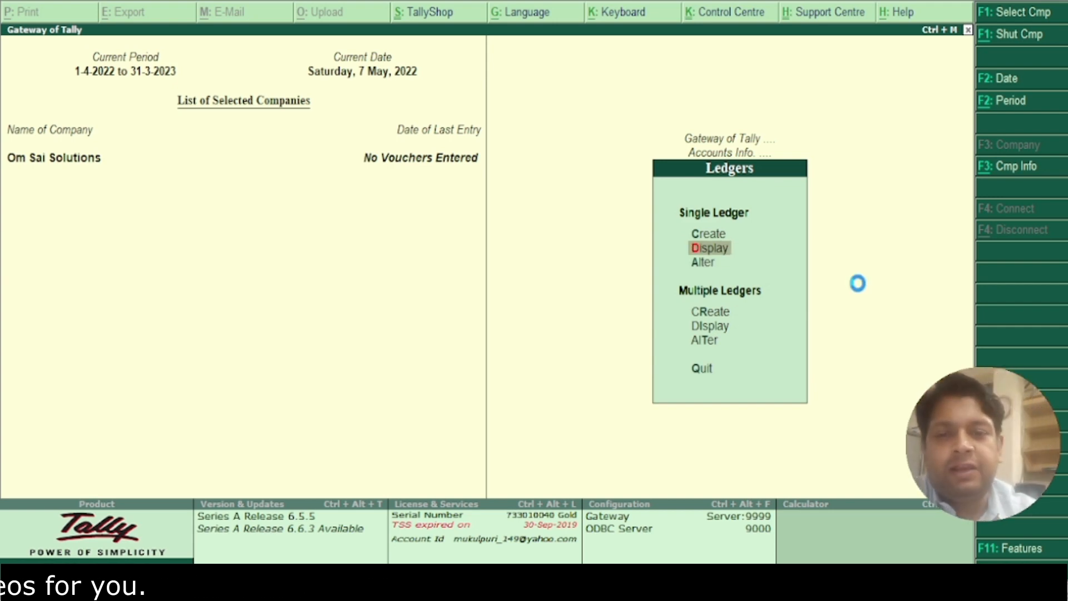
key("Return")
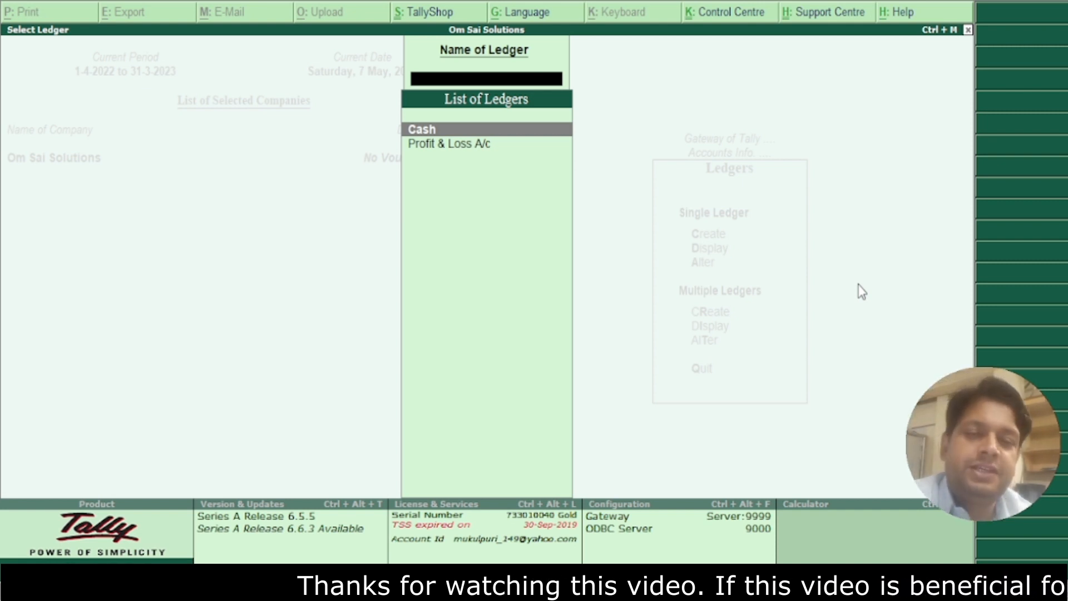
key("Escape")
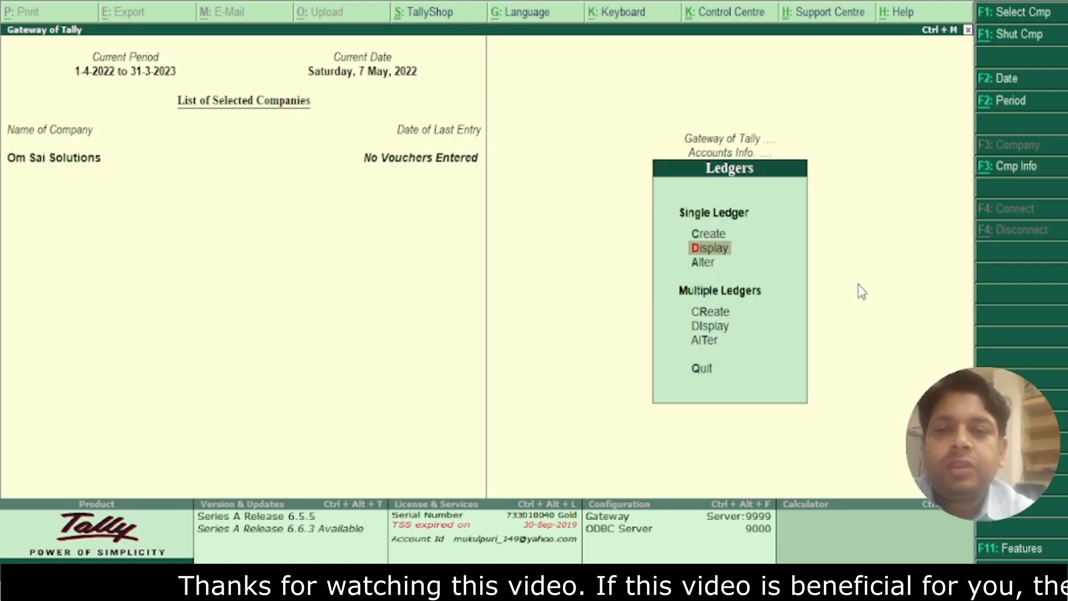
key("Escape")
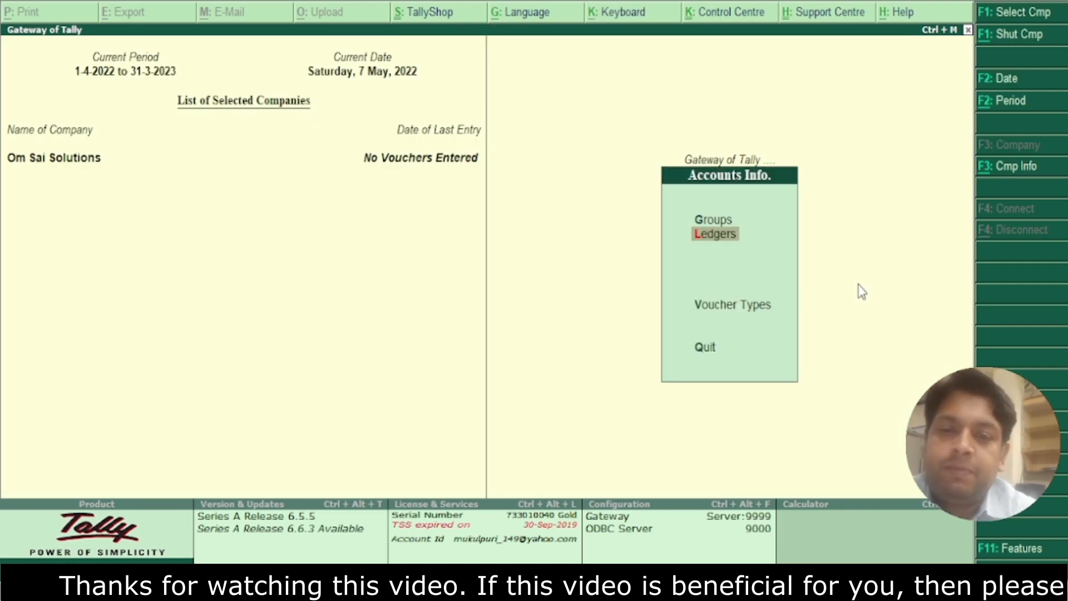
Step: Open the list of single groups for display from the accounts masters
key("Up")
key("Return")
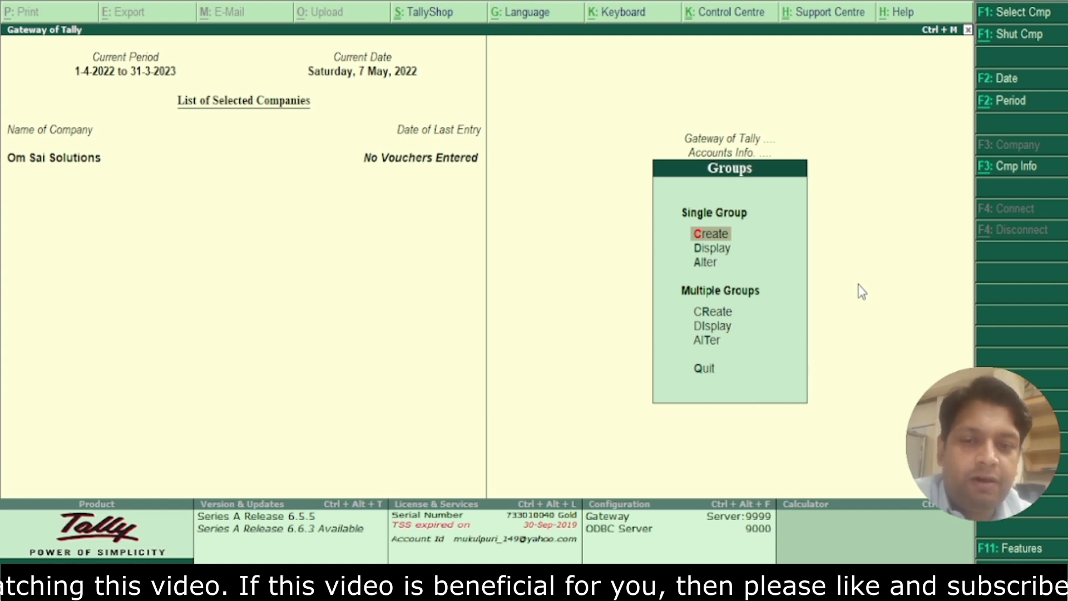
key("Down")
key("Down")
key("Up")
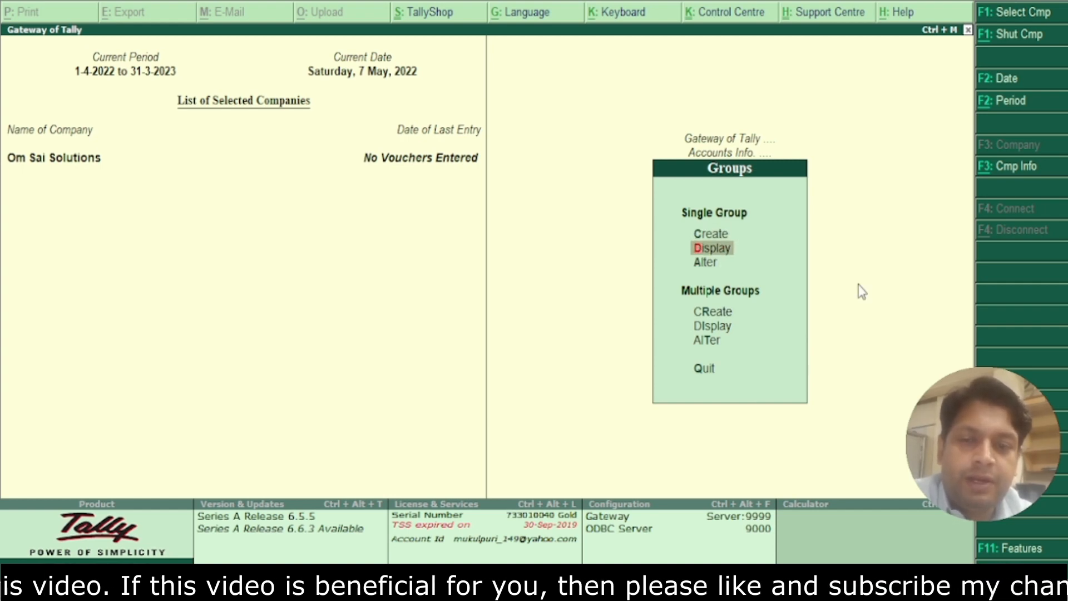
key("Return")
Step: Examine the predefined groups in the list, moving back to Bank Accounts and on to Indirect Expenses
key("Down")
key("Down")
key("Down")
key("Down")
key("Down")
key("Down")
key("Down")
key("Down")
key("Down")
key("Down")
key("Down")
key("Down")
key("Down")
key("Down")
key("Down")
key("Down")
key("Down")
key("Down")
key("Down")
key("Down")
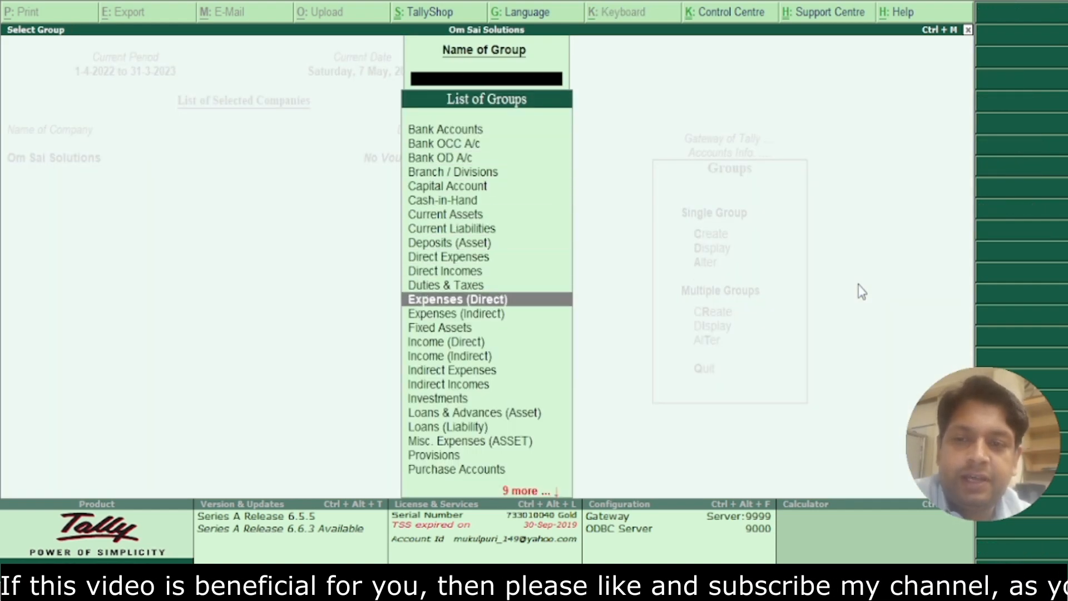
key("Up")
key("Up")
key("Up")
key("Up")
key("Up")
key("Up")
key("Up")
key("Up")
key("Up")
key("Up")
key("Up")
key("Up")
key("Up")
key("Up")
key("Up")
key("Up")
key("Up")
key("Up")
key("Up")
key("Up")
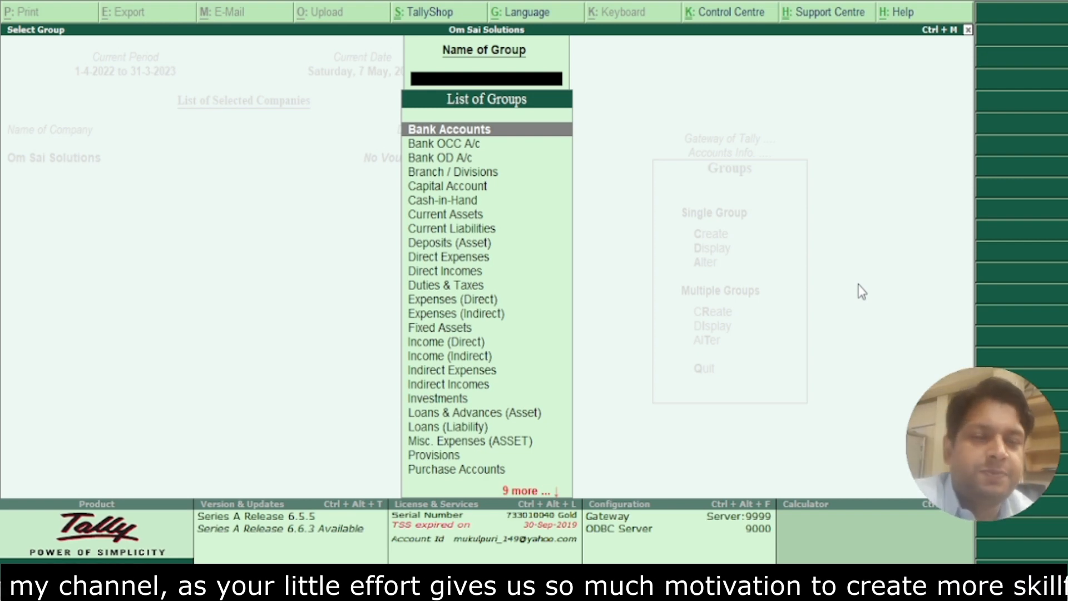
key("Down")
key("Down")
key("Down")
key("Down")
key("Down")
key("Down")
key("Down")
key("Down")
key("Down")
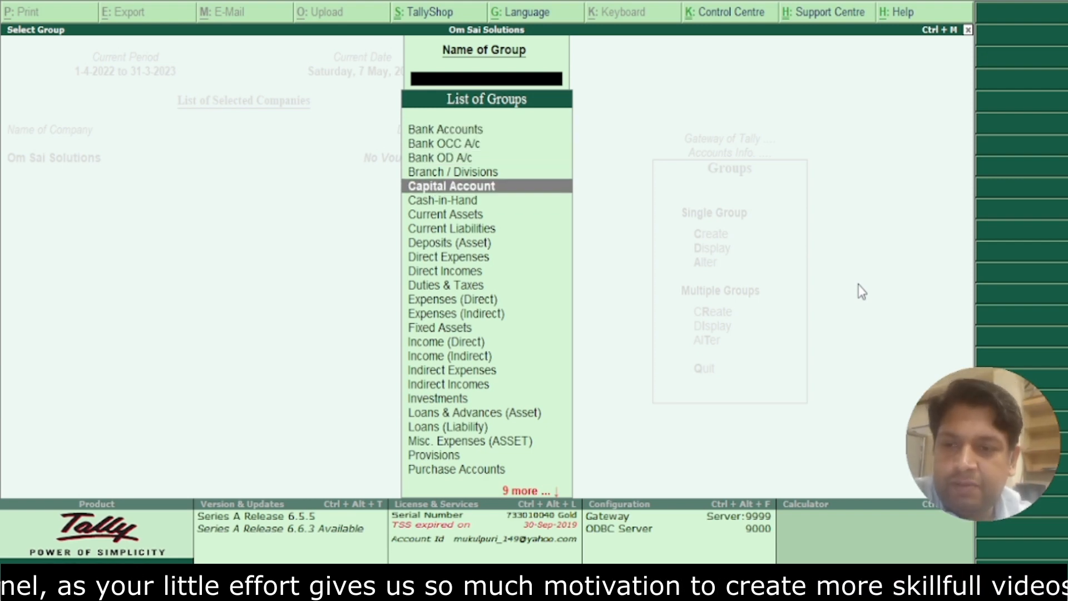
key("Down")
key("Down")
key("Down")
key("Down")
key("Down")
key("Down")
key("Down")
key("Down")
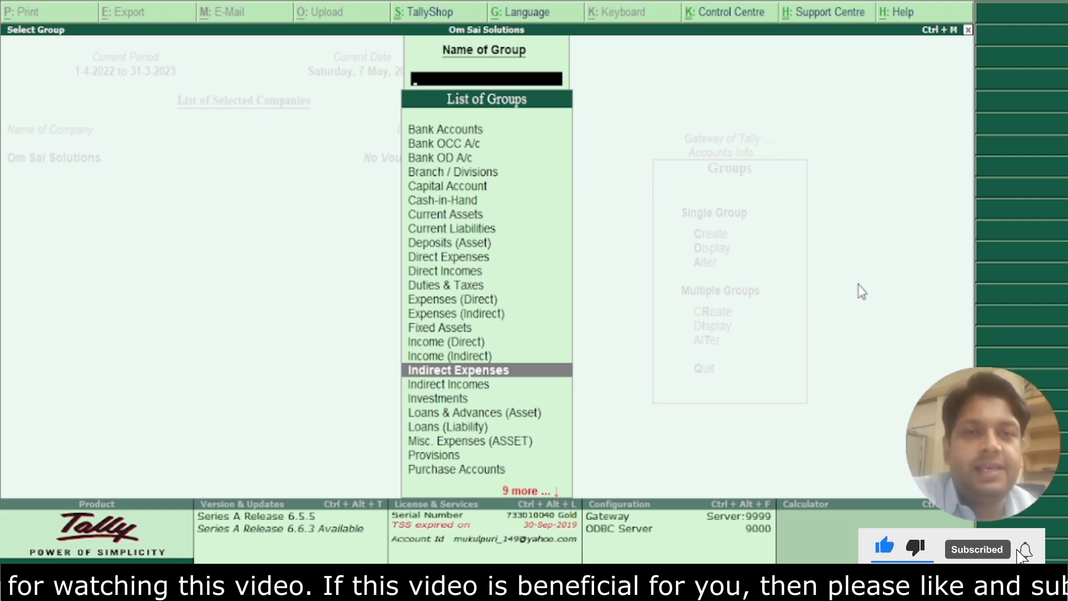
Step: Leave the group list and open accounting voucher creation for the company
key("Escape")
key("Escape")
key("Escape")
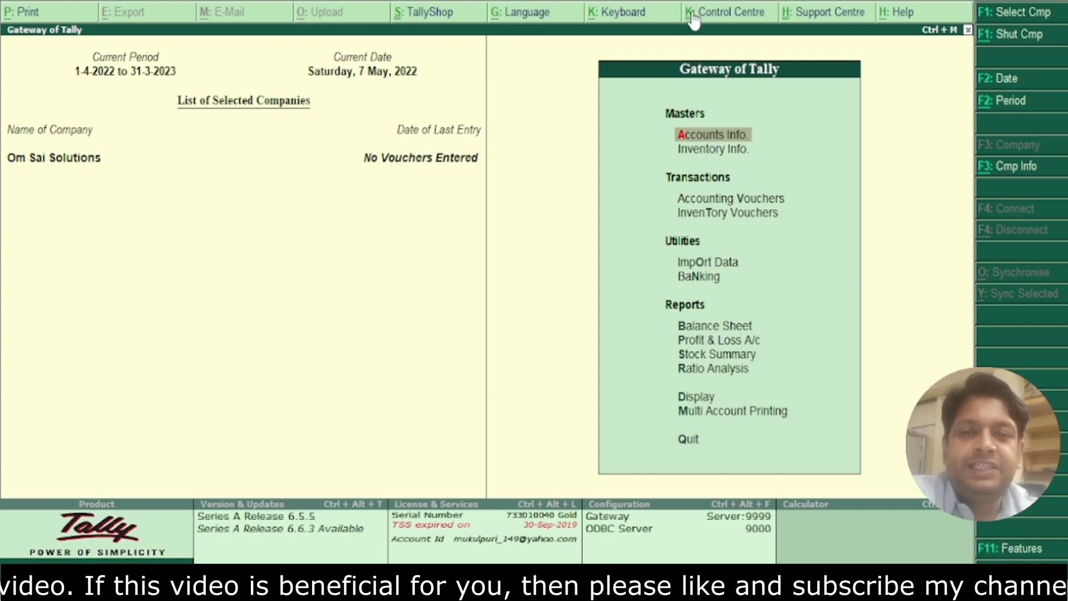
left_click(716, 204)
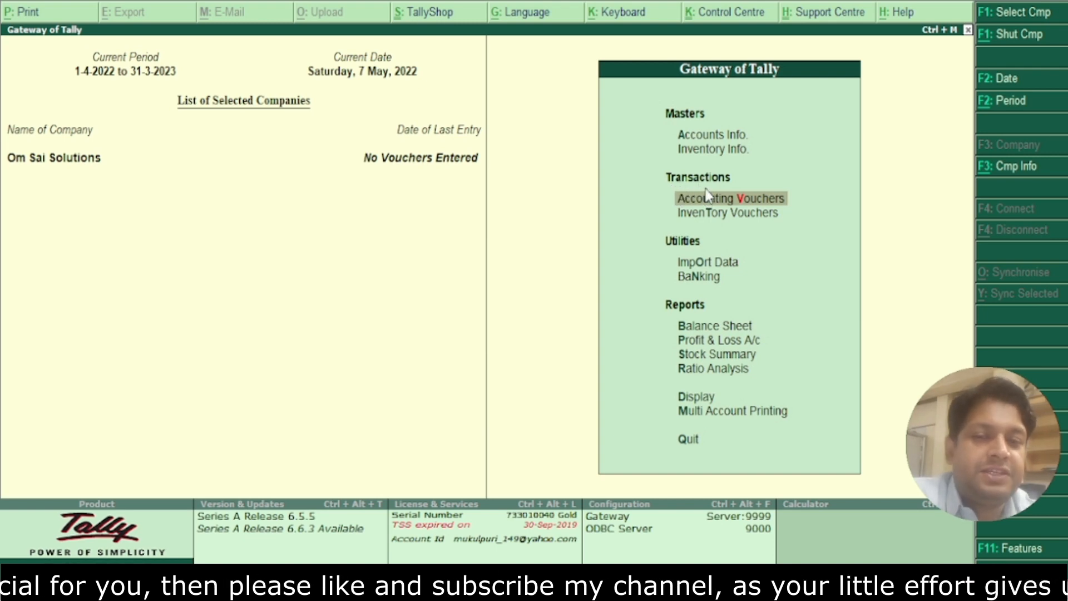
left_click(703, 192)
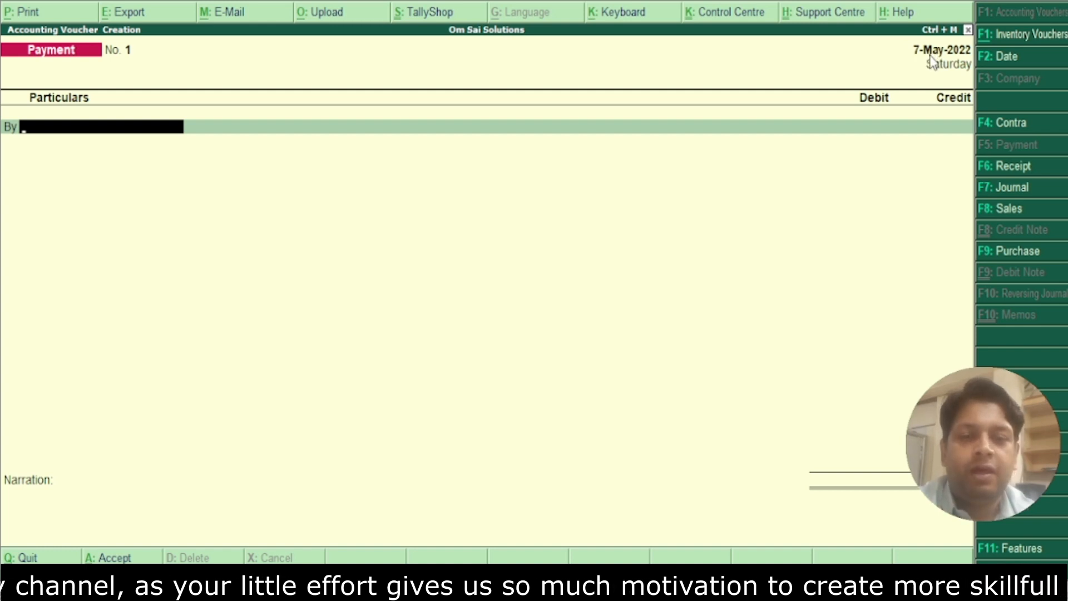
Step: Change the payment voucher's date to 10-May-2022
left_click(1005, 62)
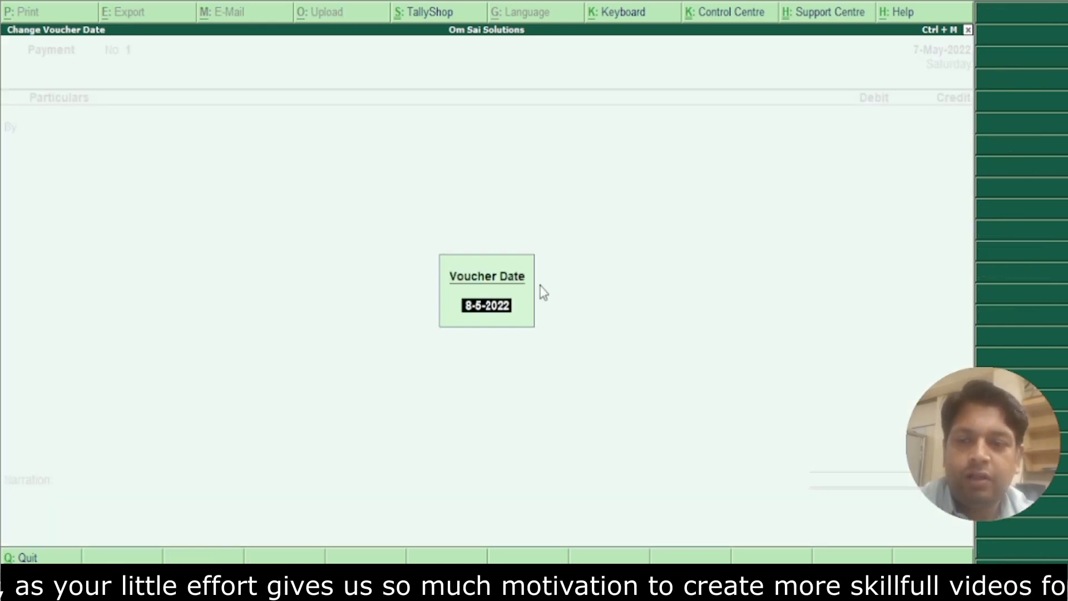
type("10-")
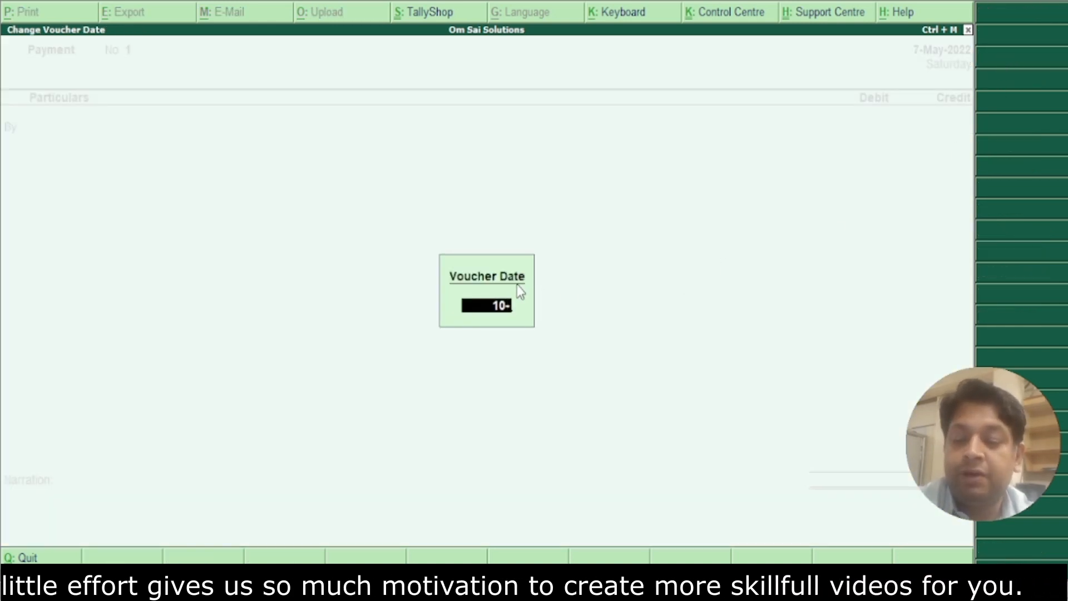
type("5")
key("Return")
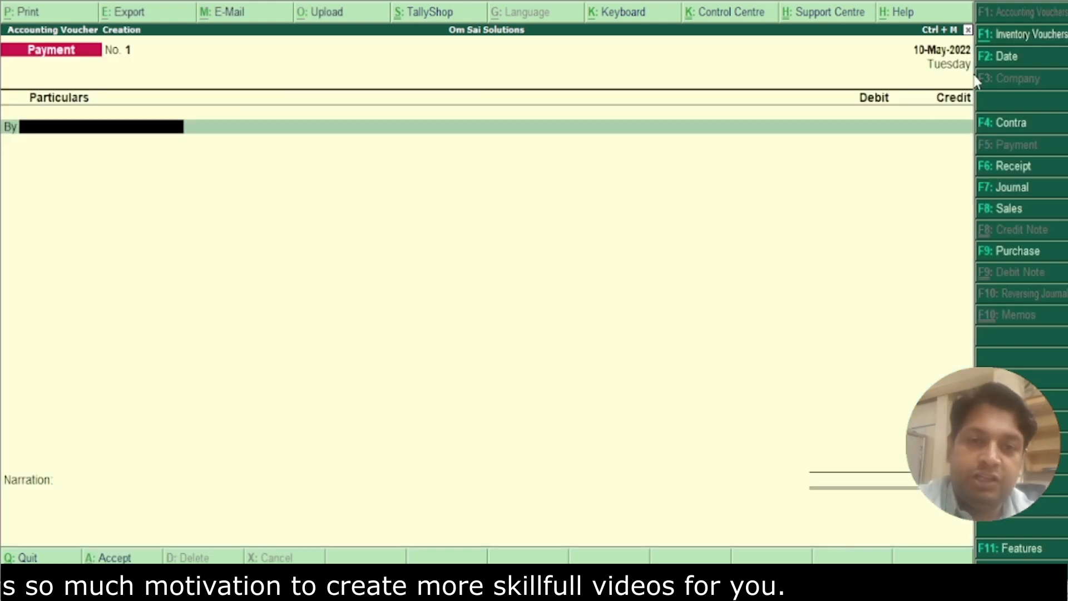
Step: Set the voucher date to 7-May-2022 and switch the voucher type from Payment to Receipt
left_click(999, 57)
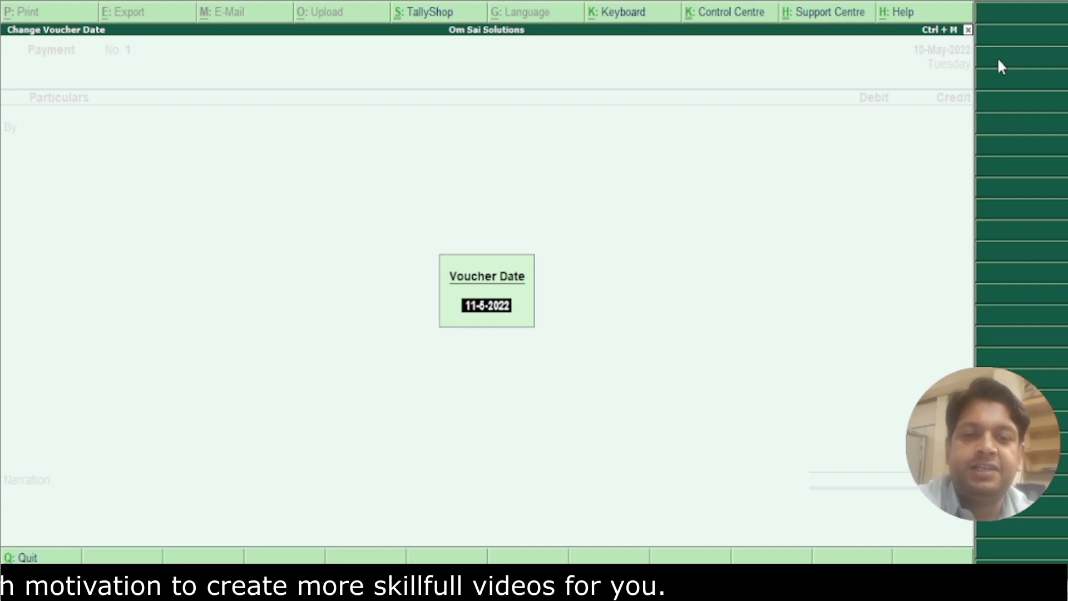
type("7-5")
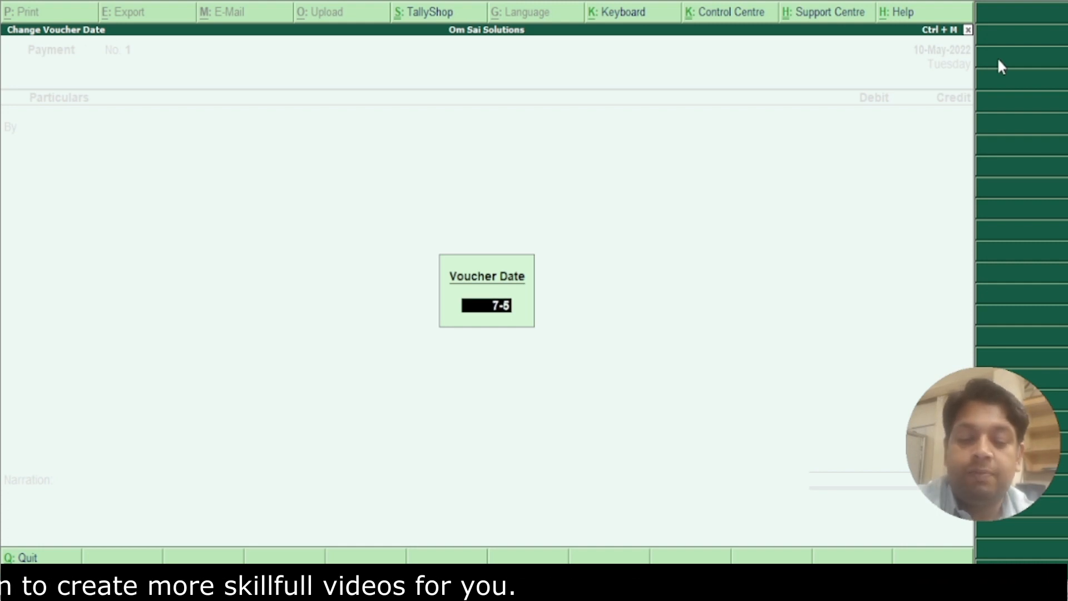
key("Return")
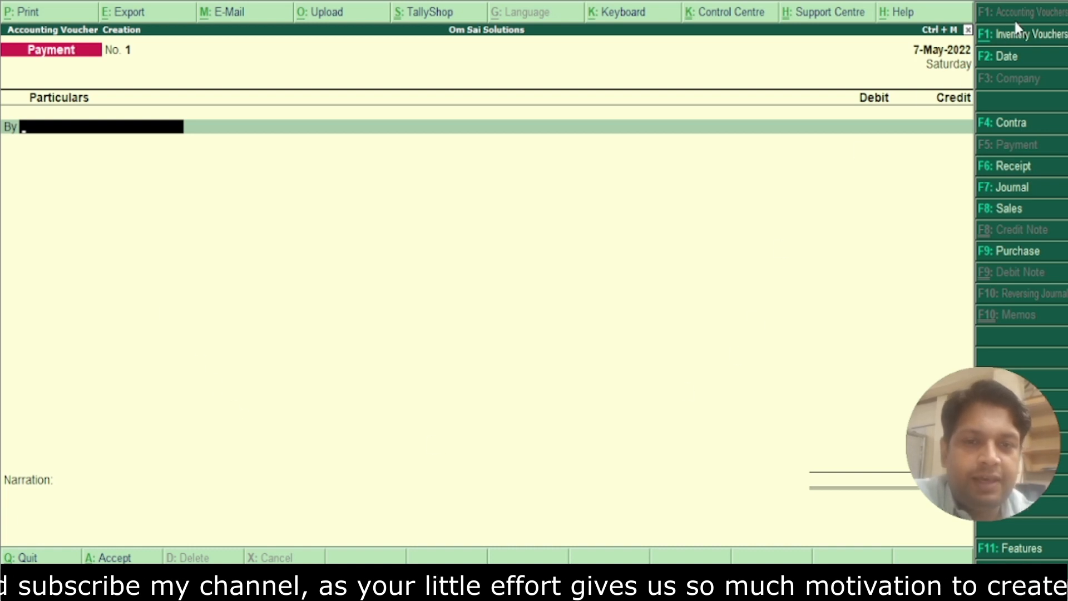
left_click(988, 168)
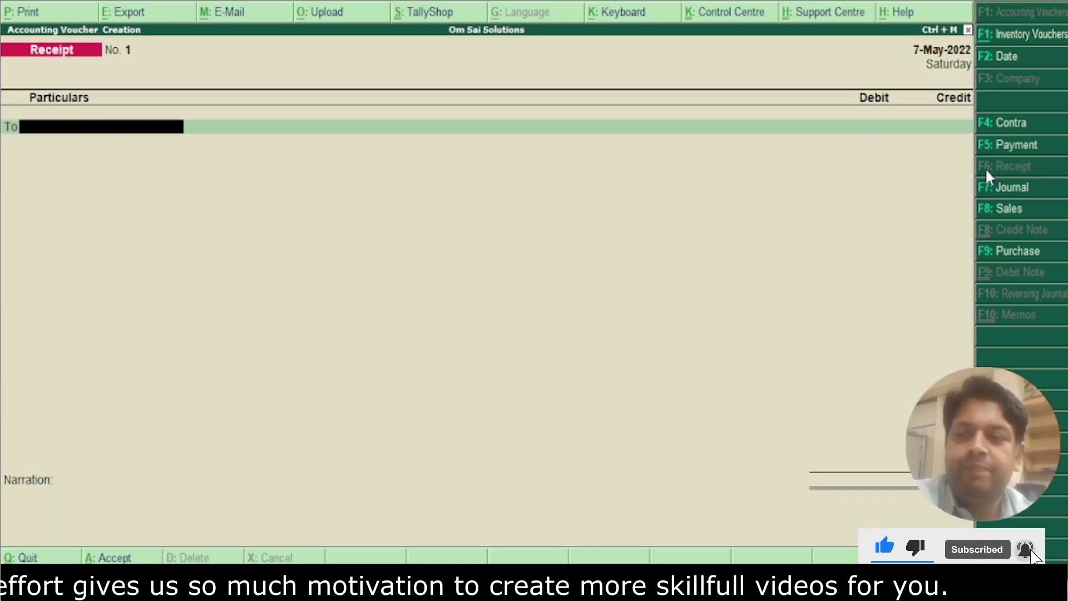